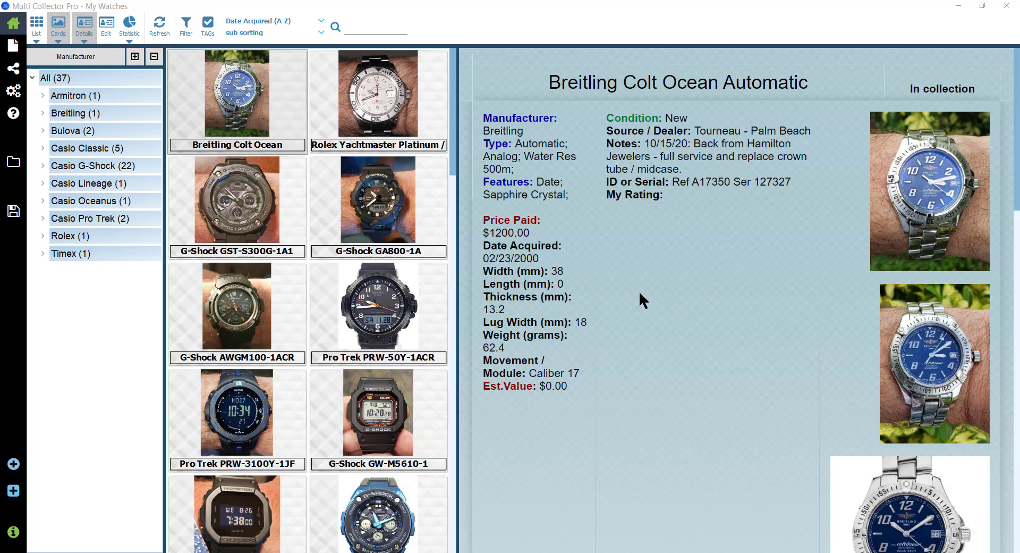
# Step: View the G-Shock GA800-1A record and inspect its main photo at full size
pyautogui.click(393, 203)
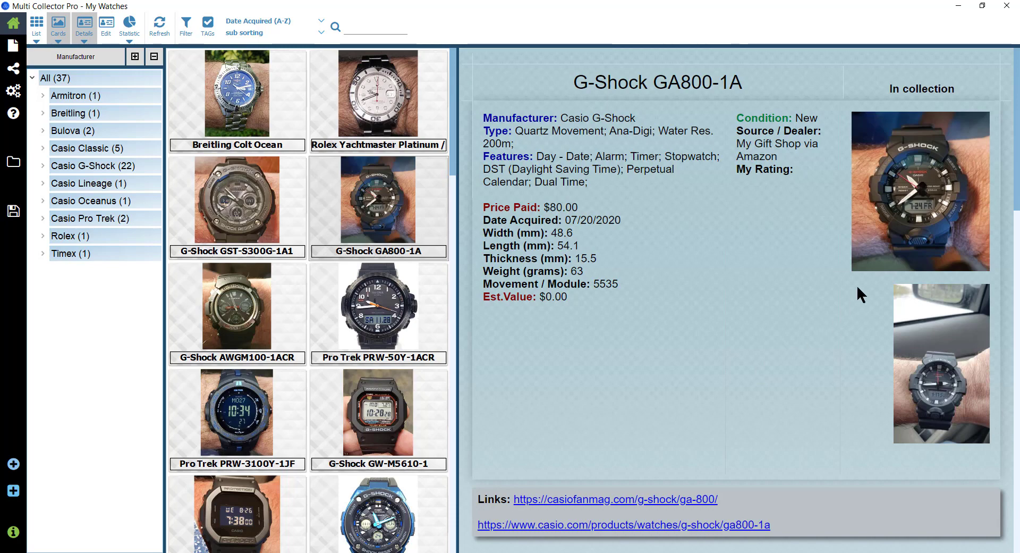
pyautogui.moveTo(870, 254)
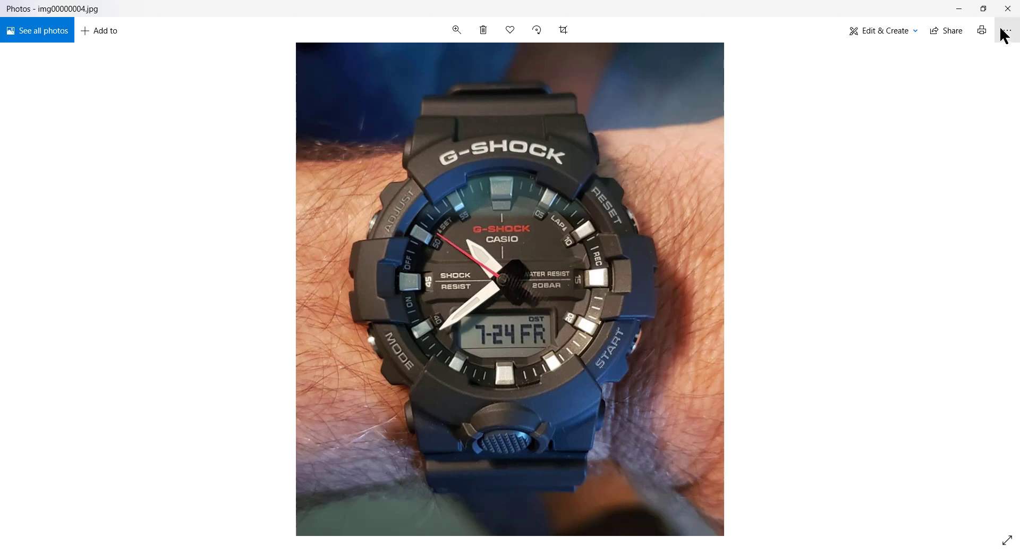
pyautogui.click(1008, 9)
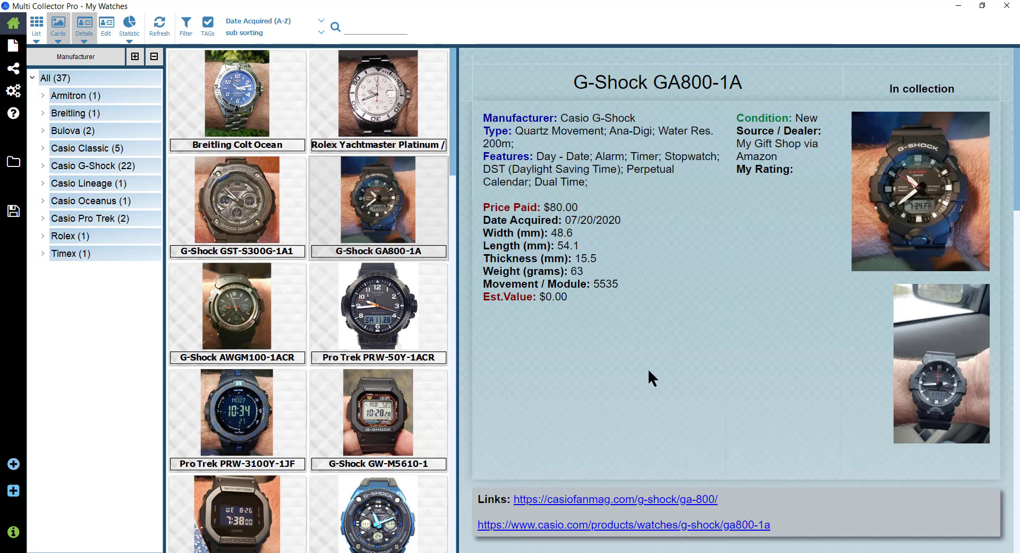
# Step: Open the G-Shock GST-S300G-1A1 record for editing, review its item details and service history, and cancel without changes
pyautogui.click(228, 201)
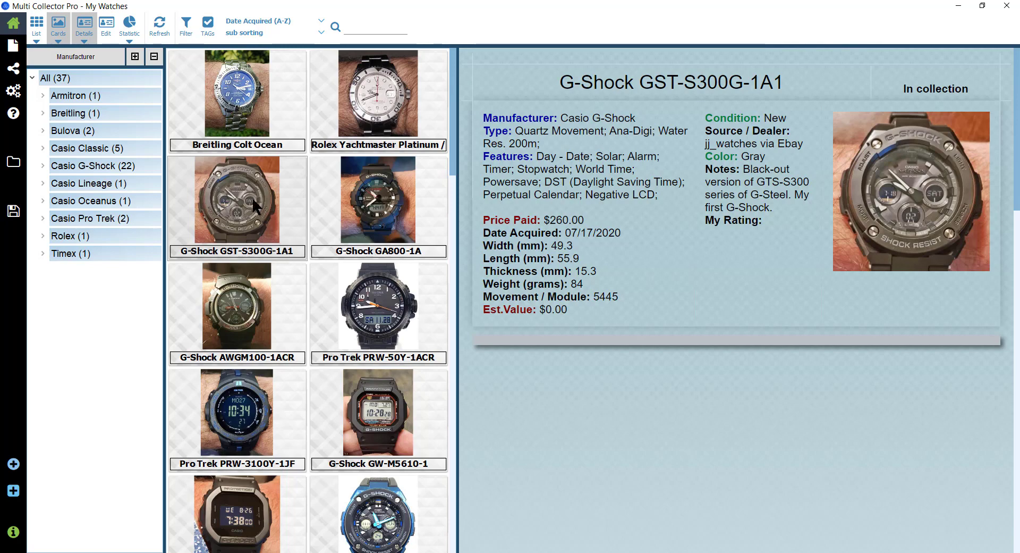
pyautogui.doubleClick(283, 207)
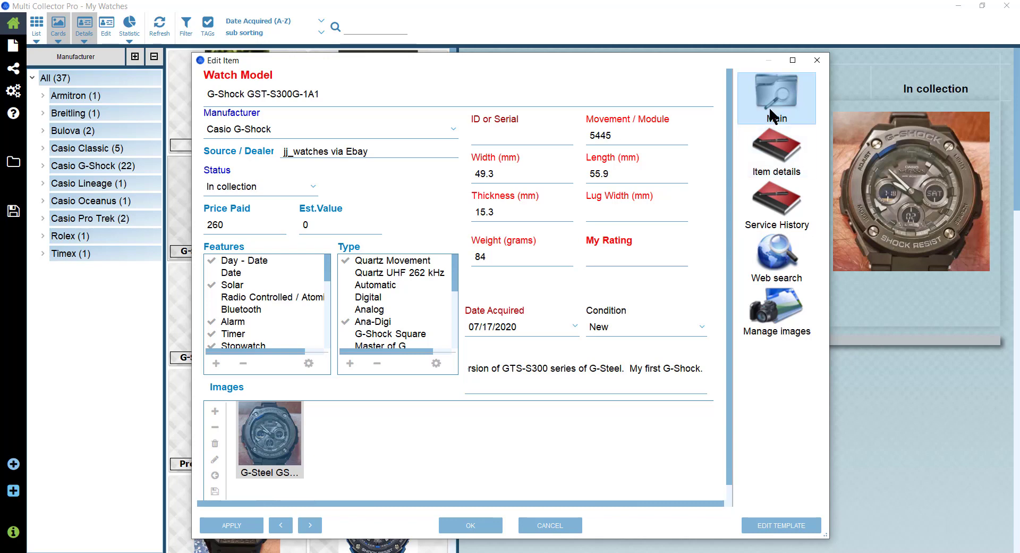
pyautogui.click(781, 162)
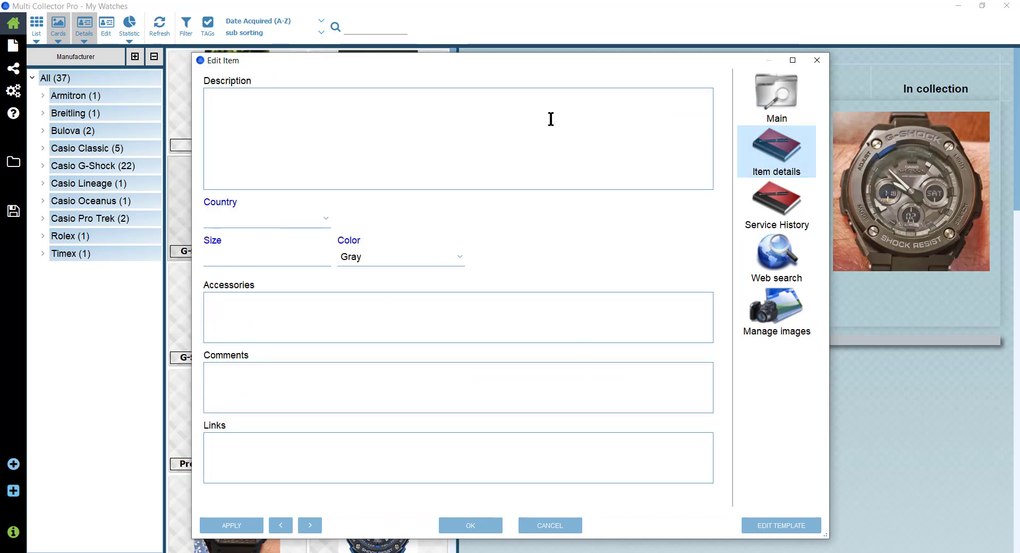
pyautogui.click(324, 218)
pyautogui.click(324, 217)
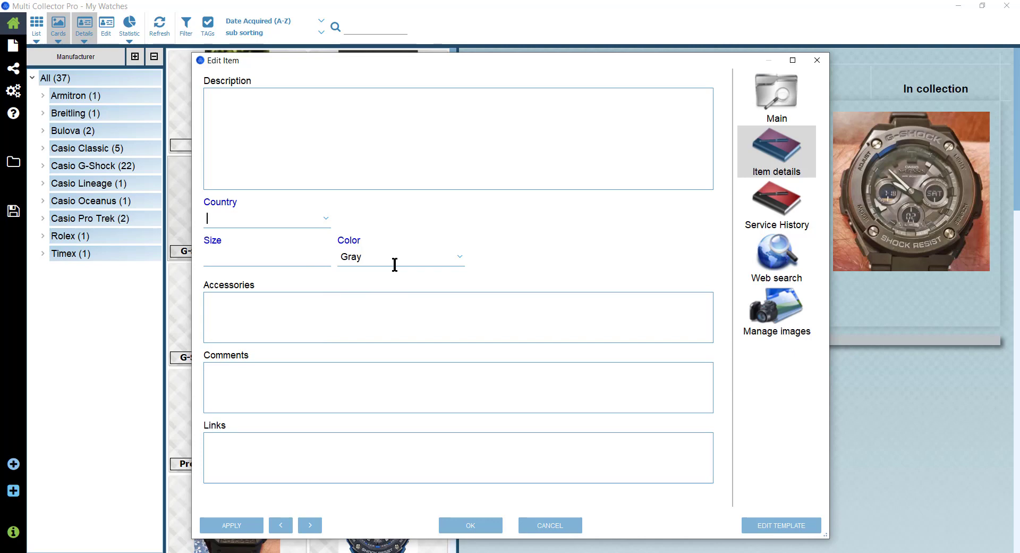
pyautogui.click(338, 314)
pyautogui.click(769, 208)
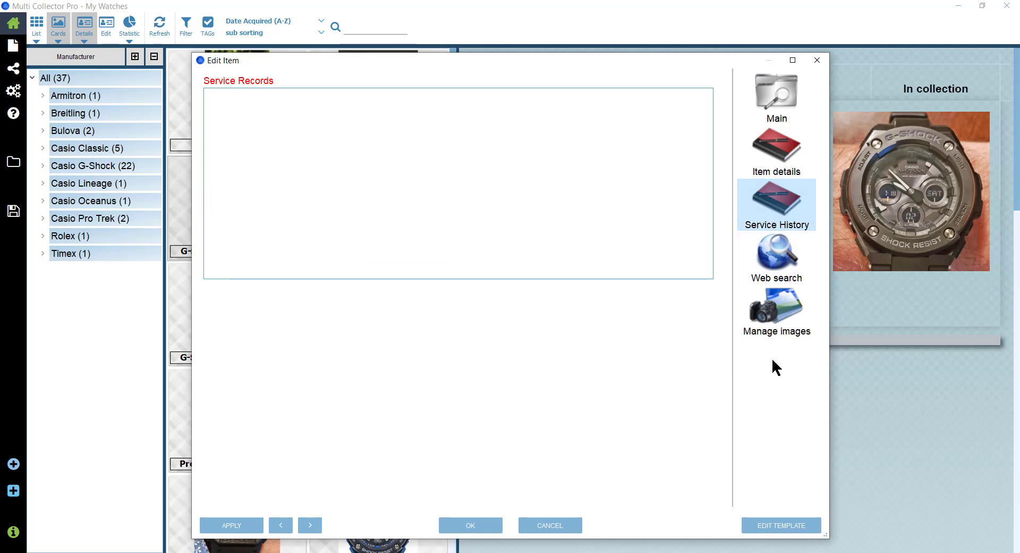
pyautogui.click(419, 113)
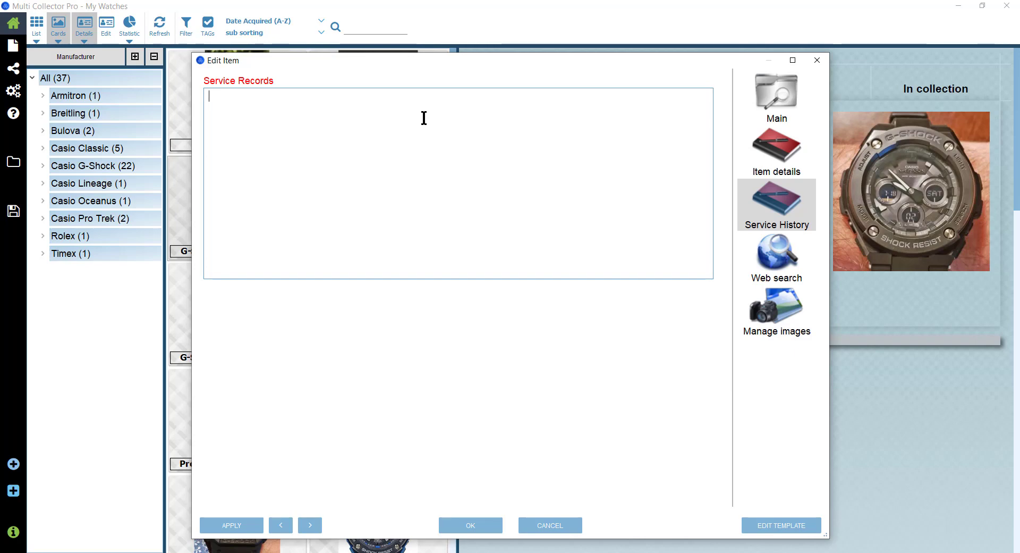
pyautogui.click(565, 529)
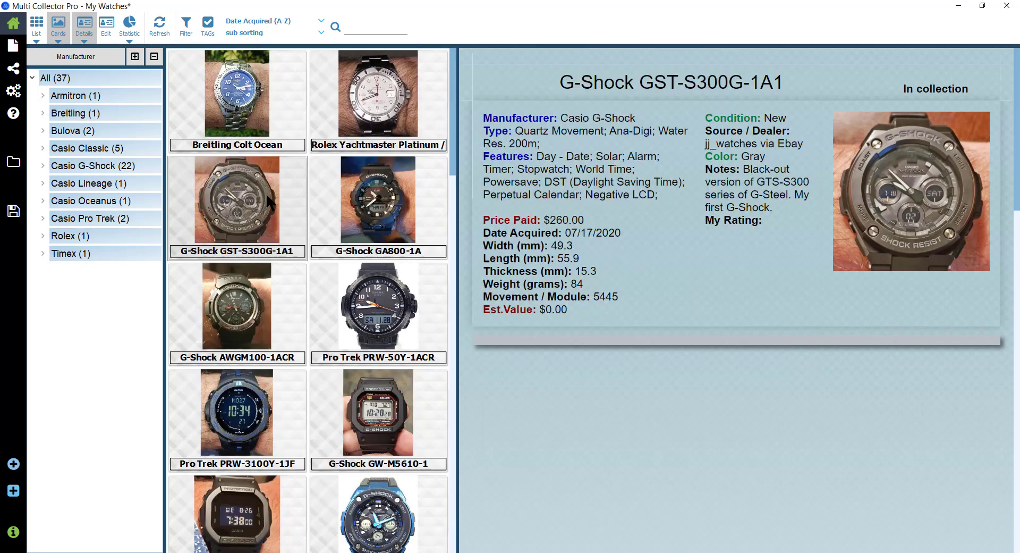
# Step: Filter the collection by the feature tags Solar and Bluetooth, and look over the matching watches
pyautogui.click(209, 23)
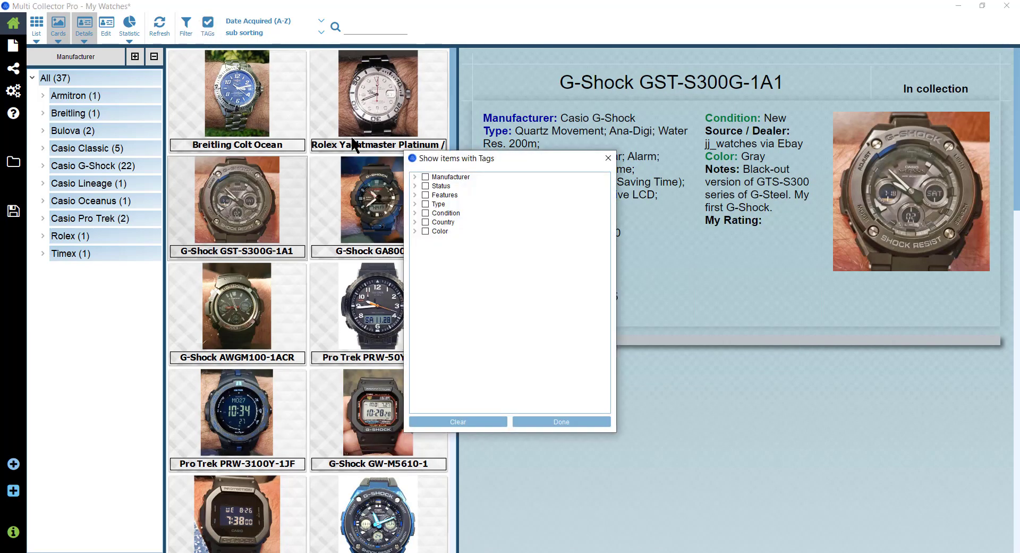
pyautogui.click(415, 194)
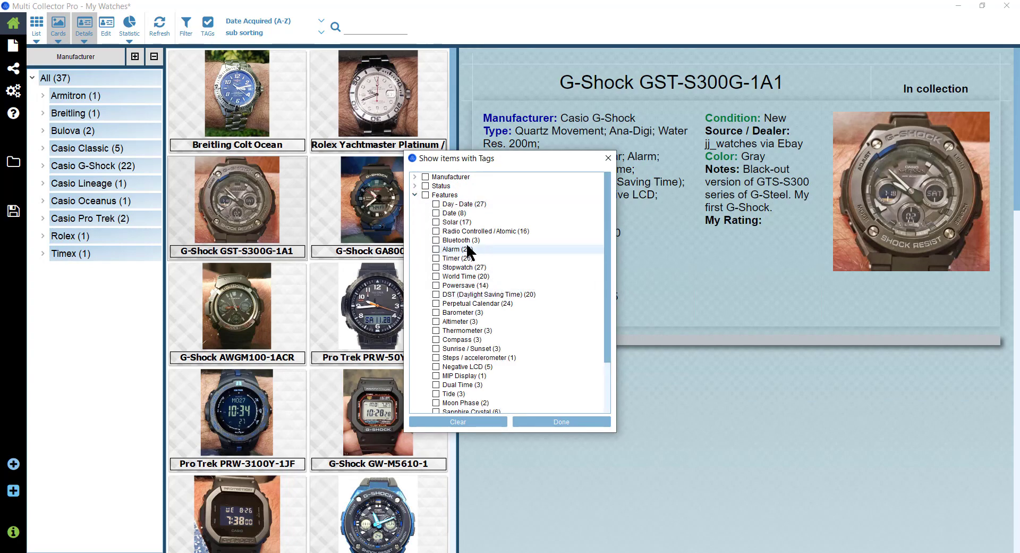
pyautogui.click(436, 223)
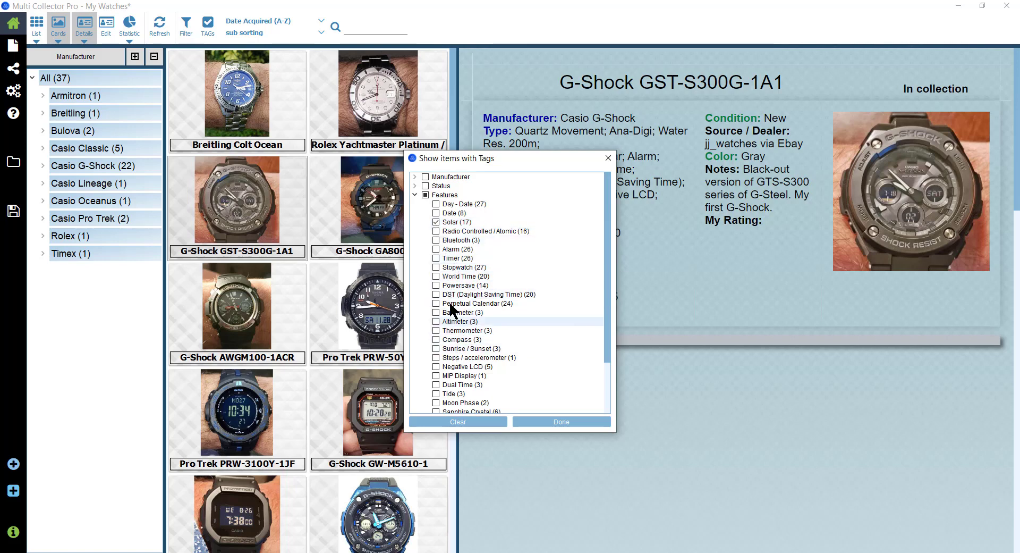
pyautogui.click(436, 239)
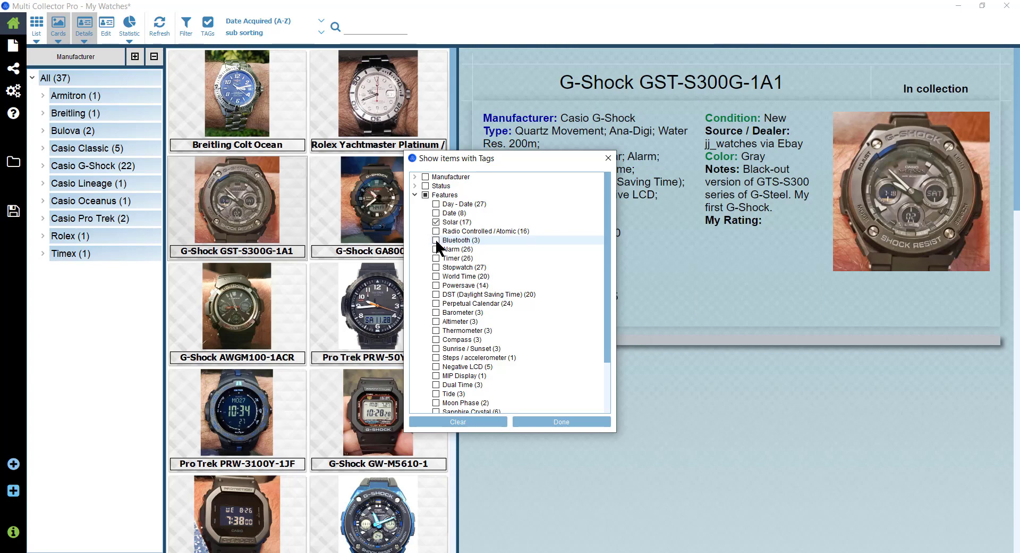
pyautogui.click(561, 419)
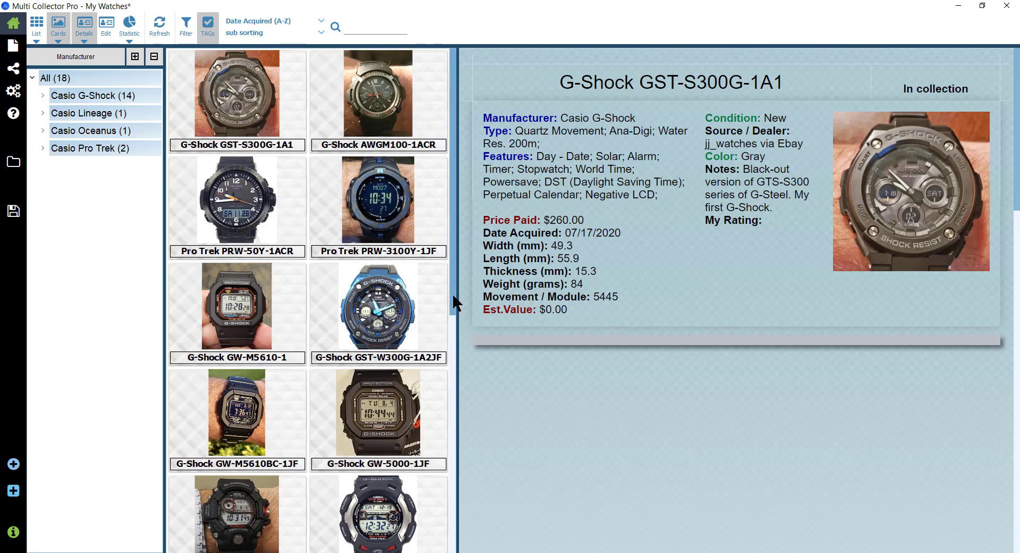
pyautogui.moveTo(453, 297); pyautogui.dragTo(436, 212)
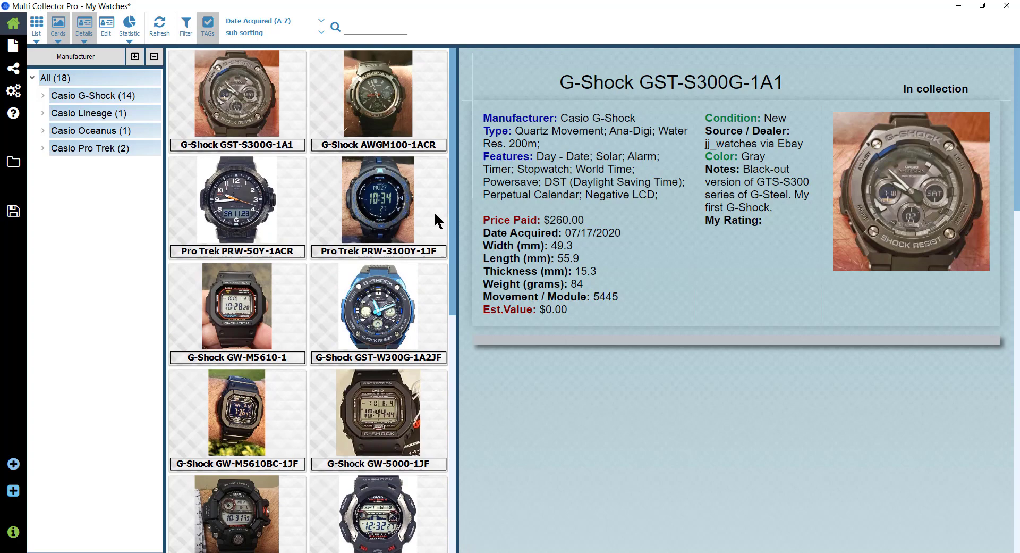
pyautogui.moveTo(443, 329); pyautogui.dragTo(467, 212)
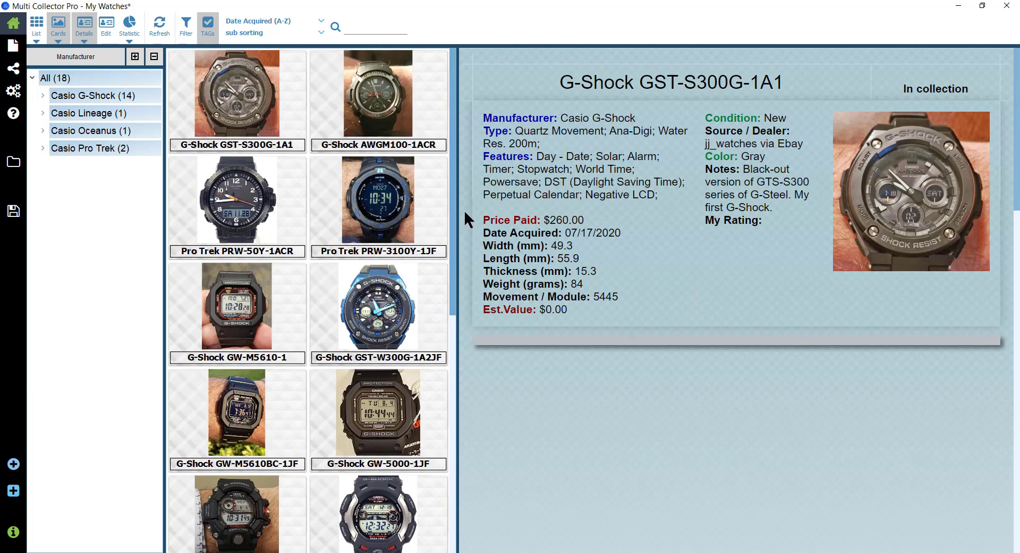
# Step: Clear the Solar and Bluetooth tag filter to show the whole collection
pyautogui.click(213, 22)
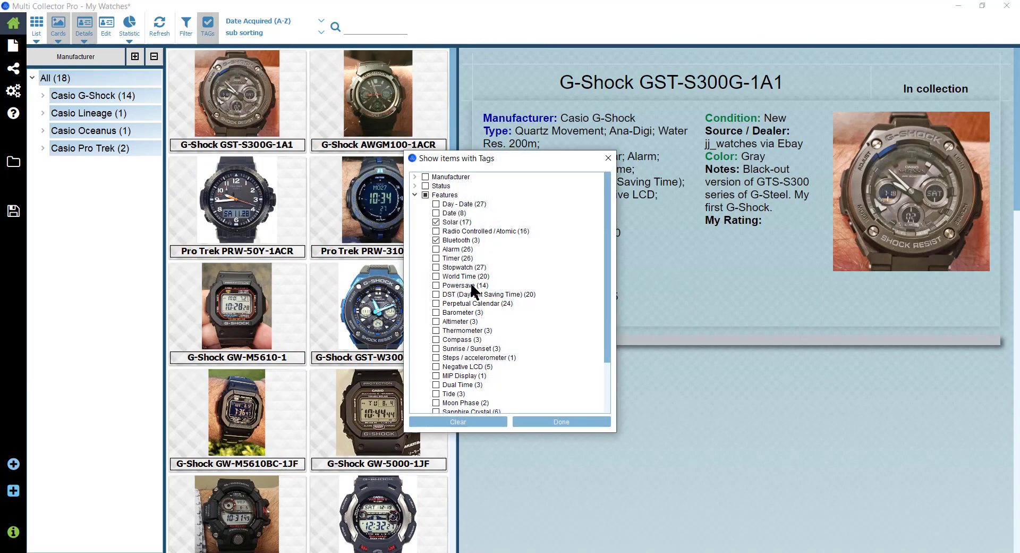
pyautogui.click(477, 421)
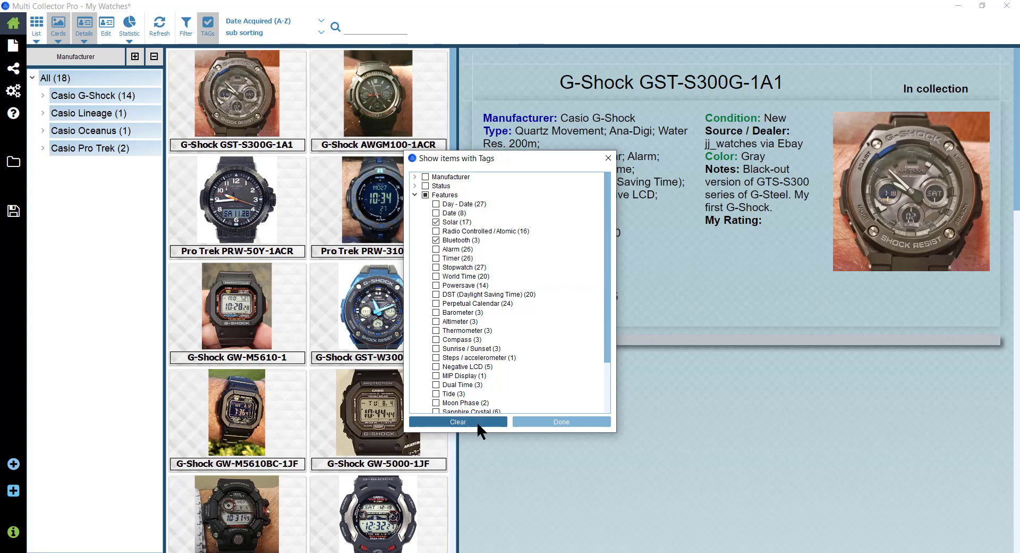
pyautogui.click(550, 421)
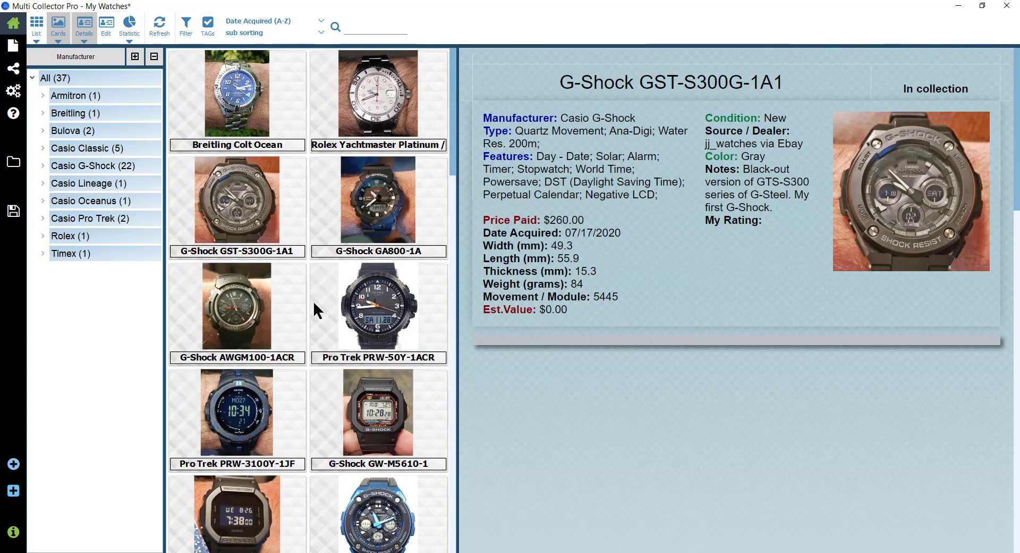
# Step: Browse the Casio Classic and Casio Oceanus manufacturer groups, and return to the full collection
pyautogui.click(88, 148)
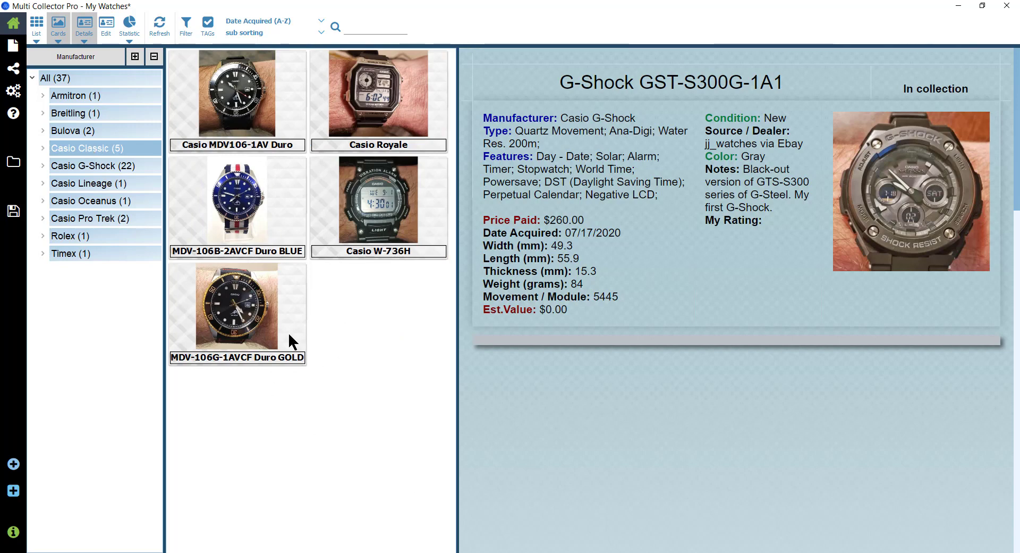
pyautogui.click(114, 200)
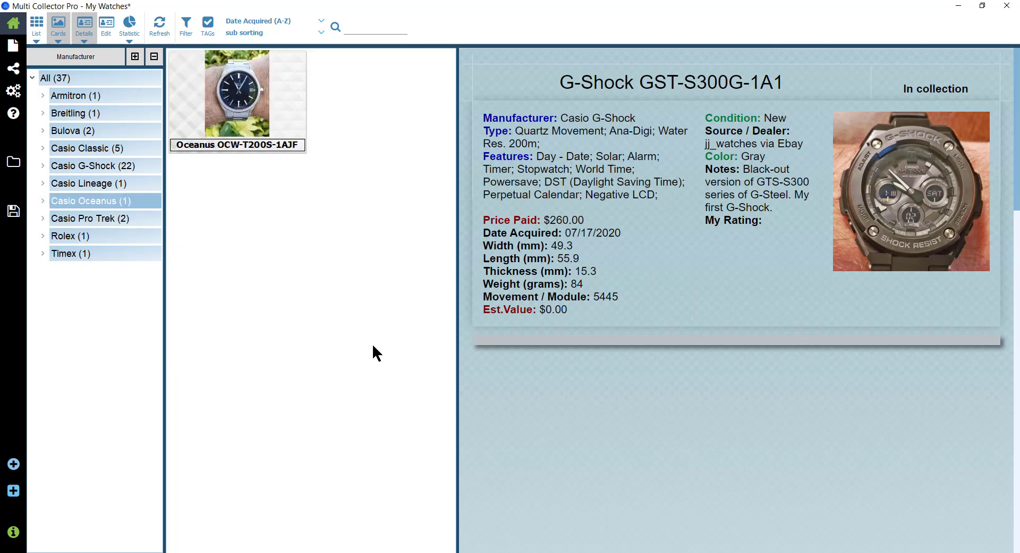
pyautogui.click(84, 74)
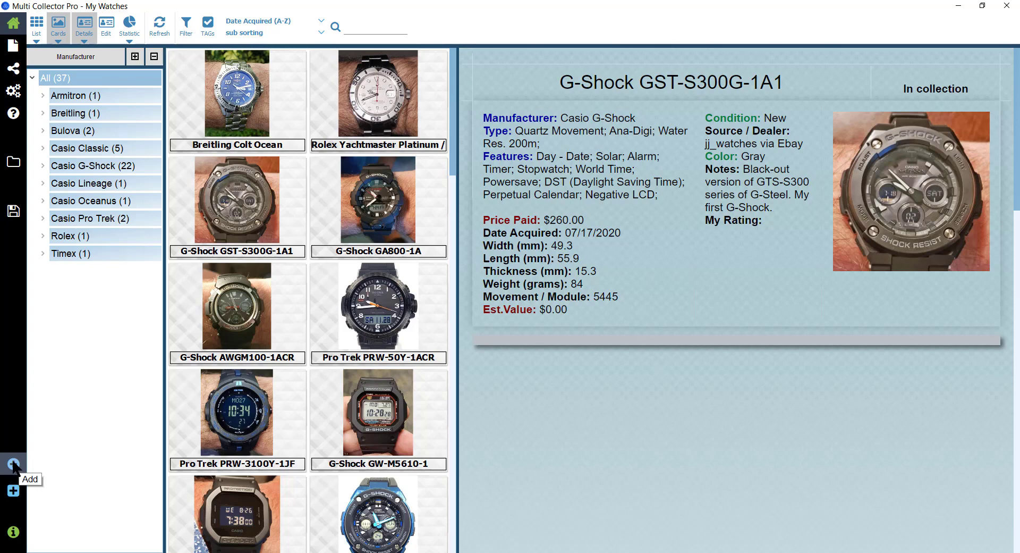
# Step: Start a new watch record, review its main, item details and service history fields, and cancel it
pyautogui.click(13, 463)
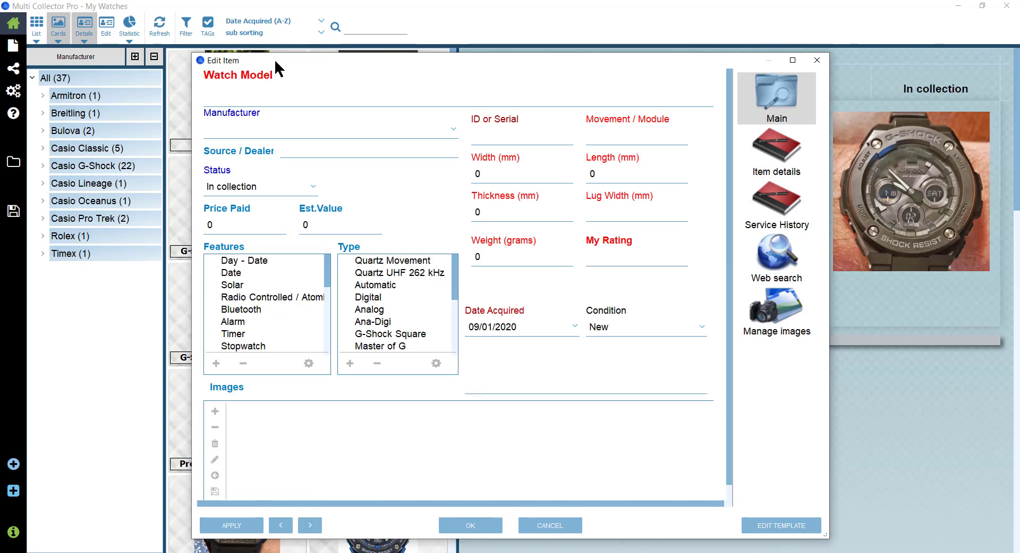
pyautogui.click(290, 98)
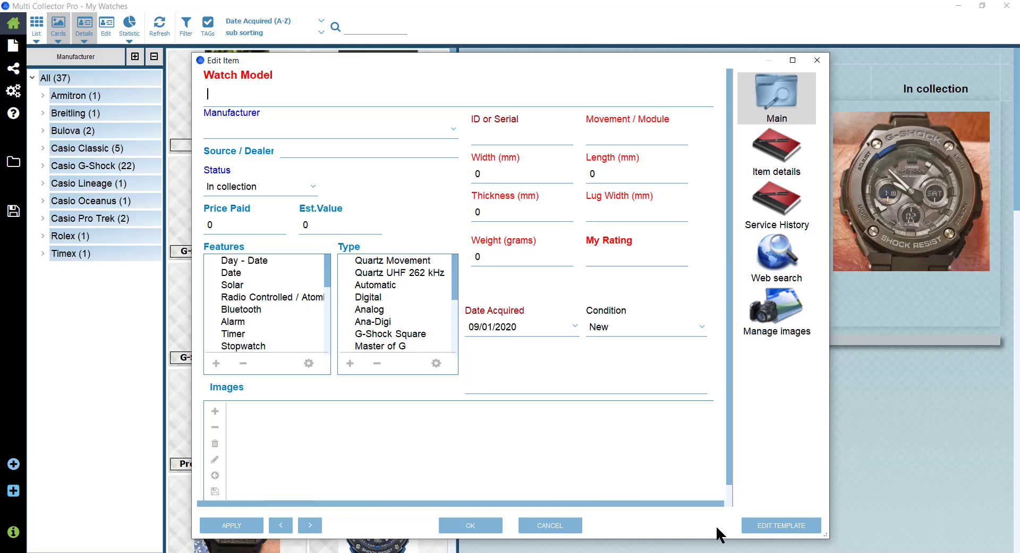
pyautogui.click(784, 158)
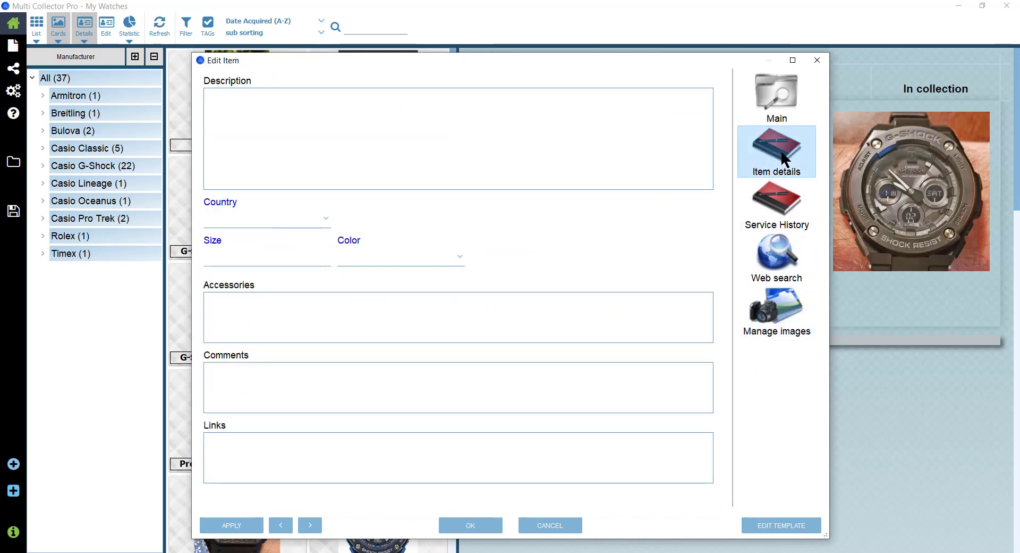
pyautogui.click(785, 212)
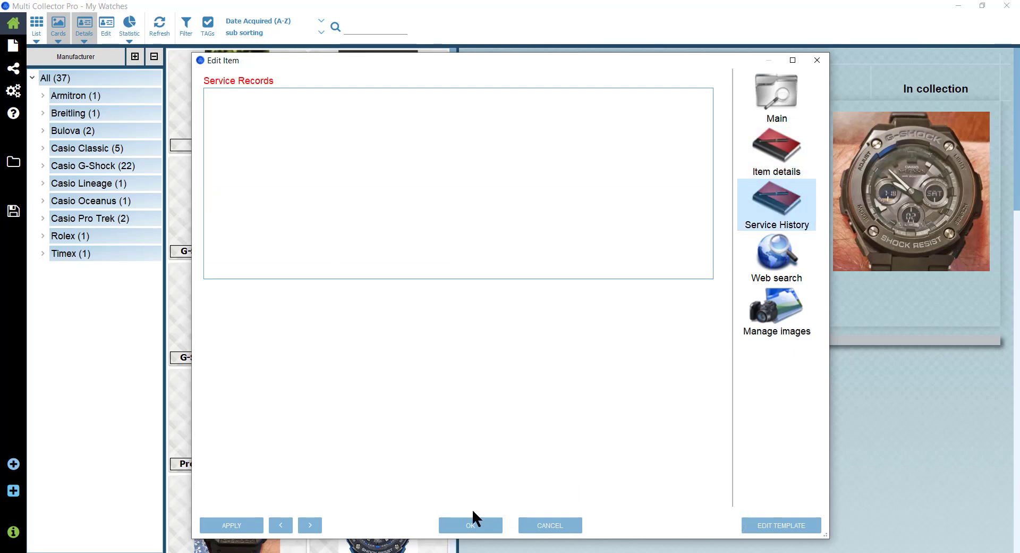
pyautogui.click(544, 526)
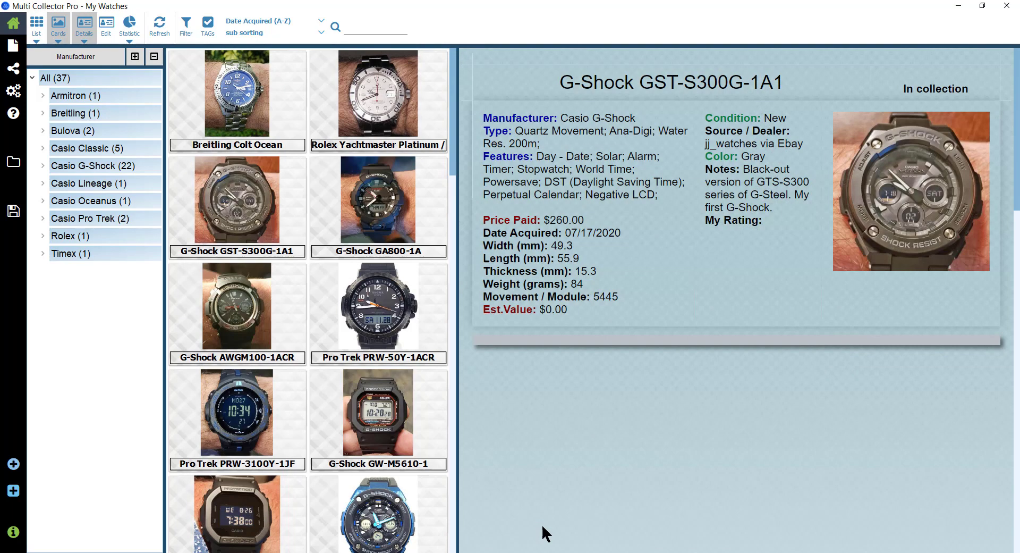
# Step: Delete the blank, unnamed item from the collection and confirm the deletion
pyautogui.click(250, 104)
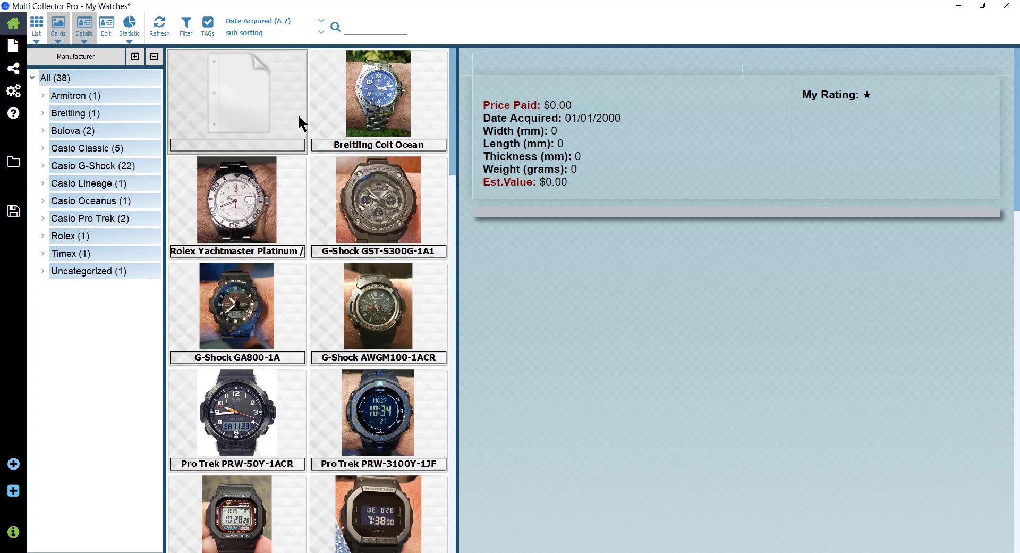
pyautogui.rightClick(235, 84)
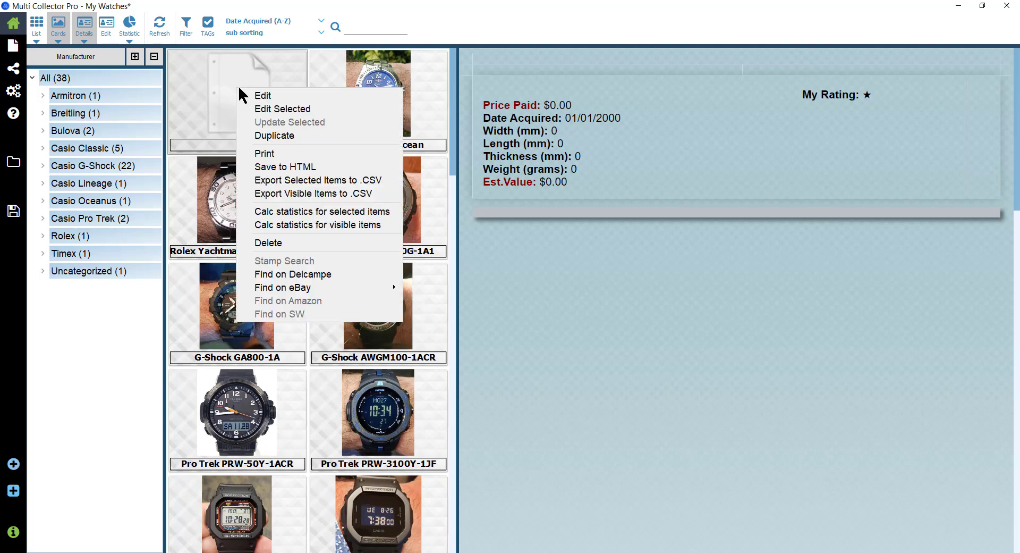
pyautogui.click(285, 242)
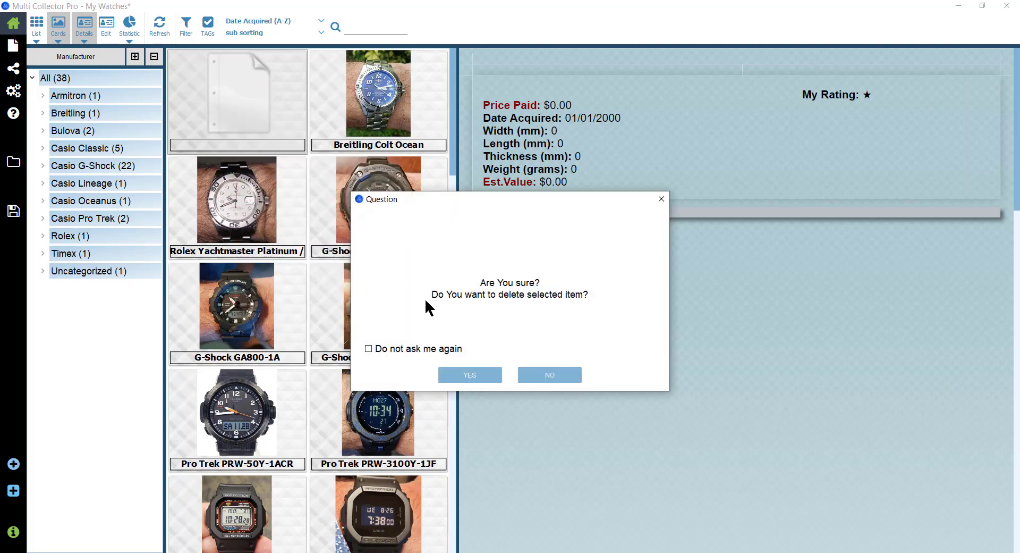
pyautogui.click(494, 372)
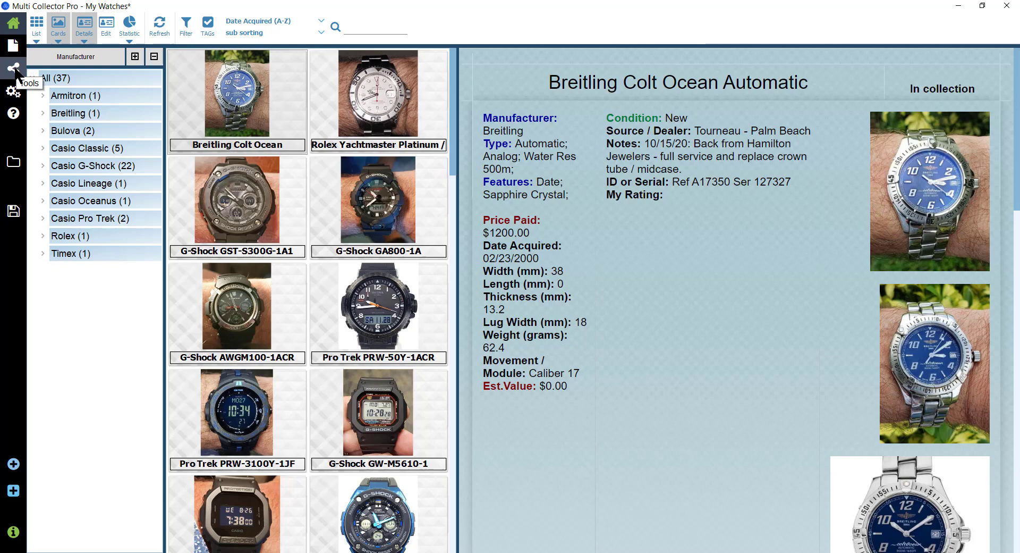
# Step: Look through the database tools and the program settings, including the backup option
pyautogui.click(16, 75)
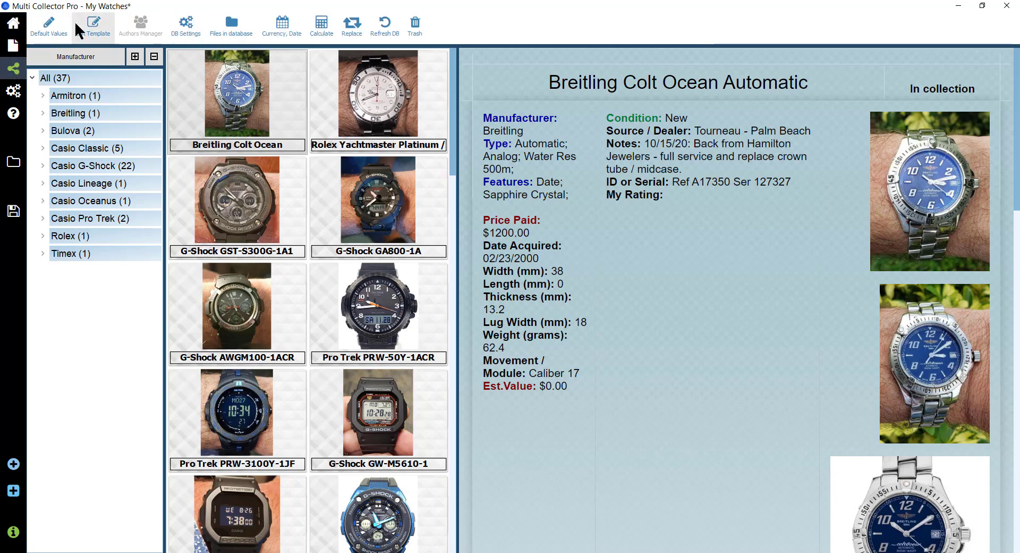
pyautogui.click(14, 91)
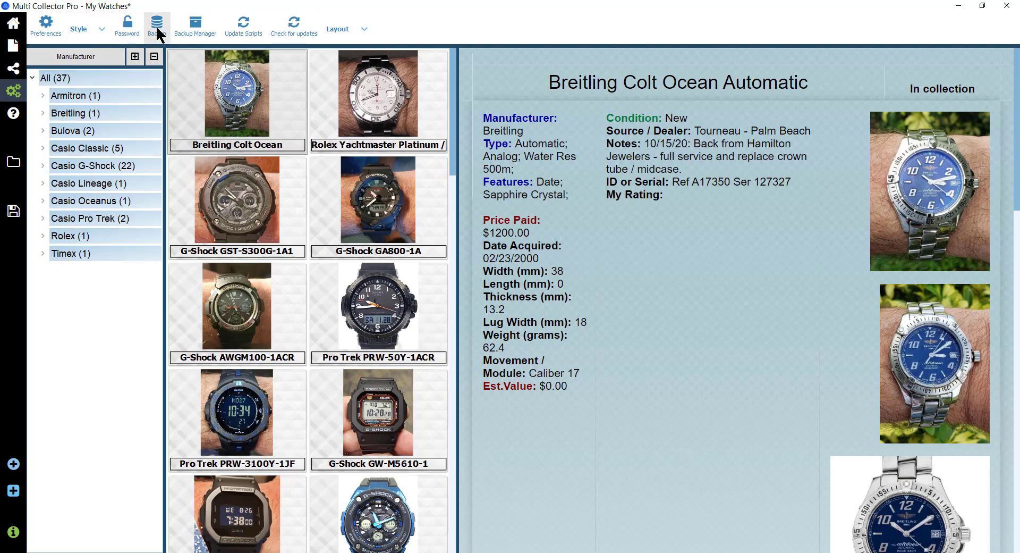
pyautogui.click(157, 26)
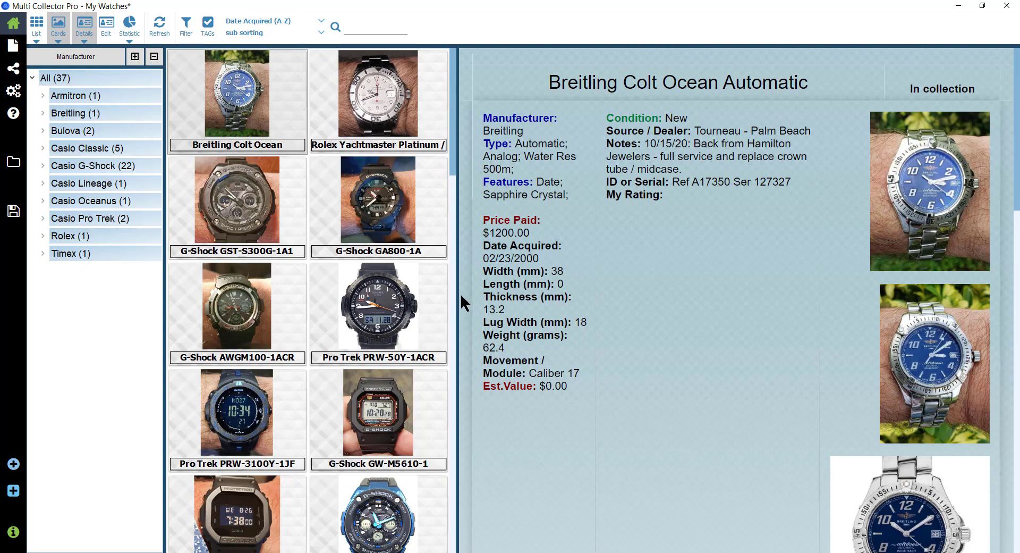
# Step: Try a three-column card view with the card scale kept at 100%, and return the card area to two columns
pyautogui.moveTo(458, 293); pyautogui.dragTo(600, 326)
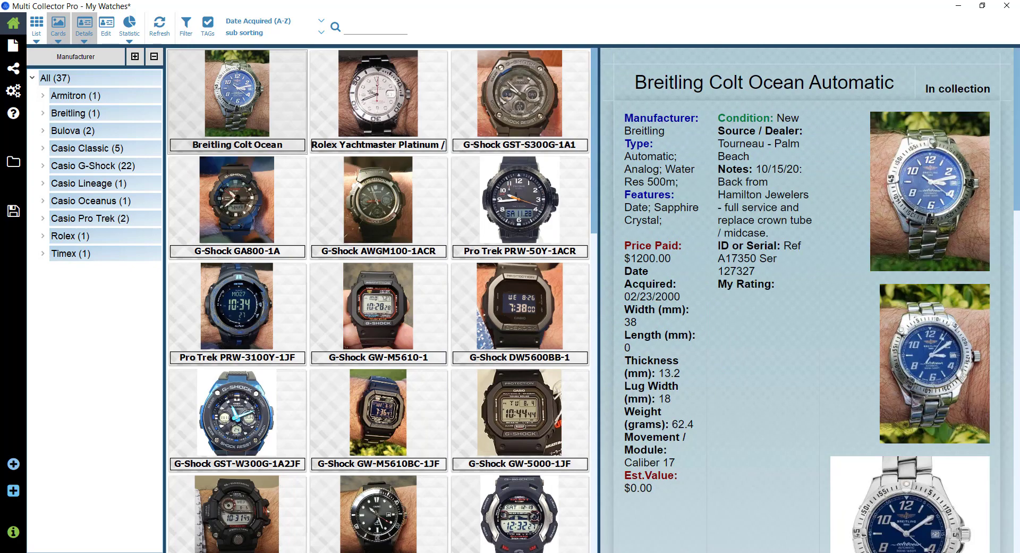
pyautogui.click(58, 41)
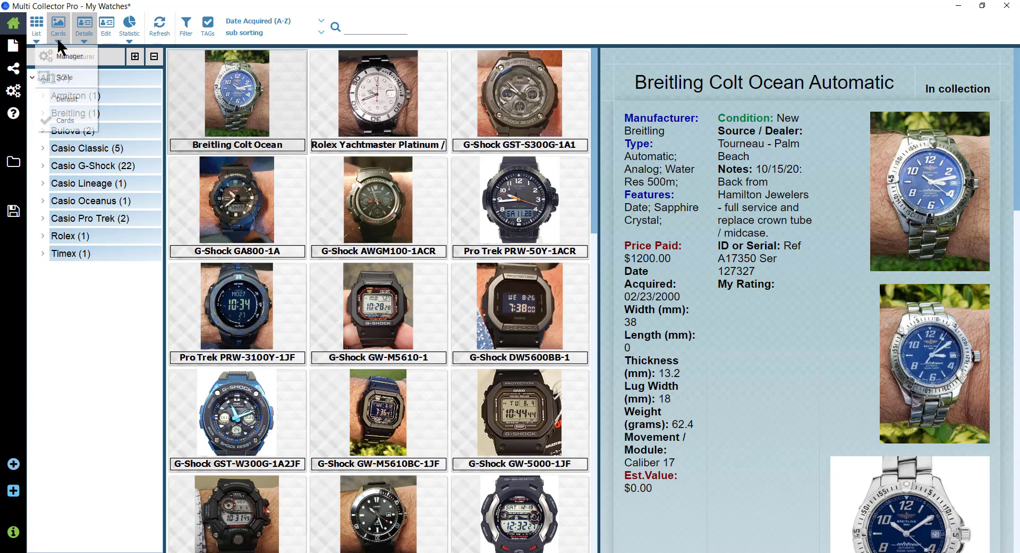
pyautogui.click(71, 80)
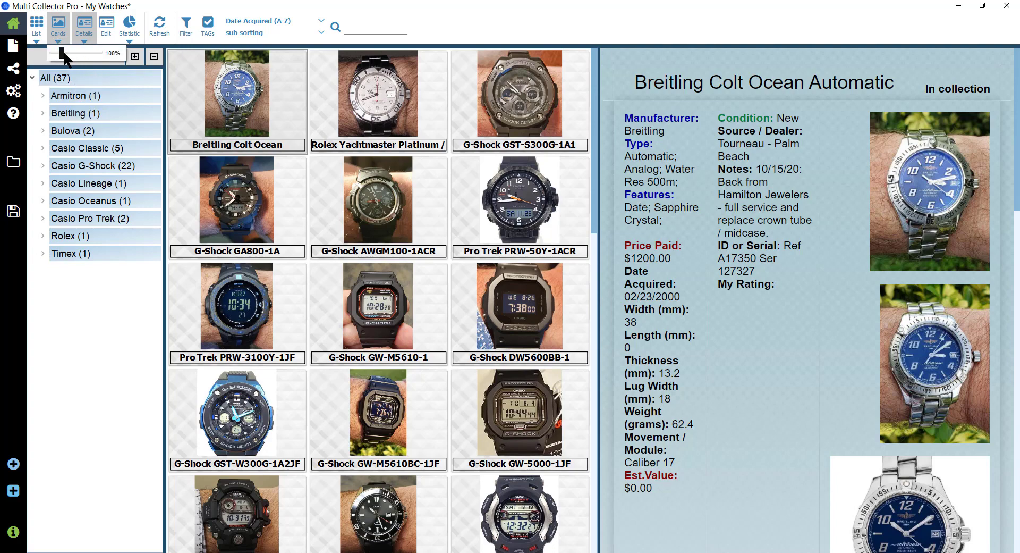
pyautogui.moveTo(63, 53)
pyautogui.mouseDown()
pyautogui.moveTo(79, 54)
pyautogui.moveTo(62, 51)
pyautogui.mouseUp()
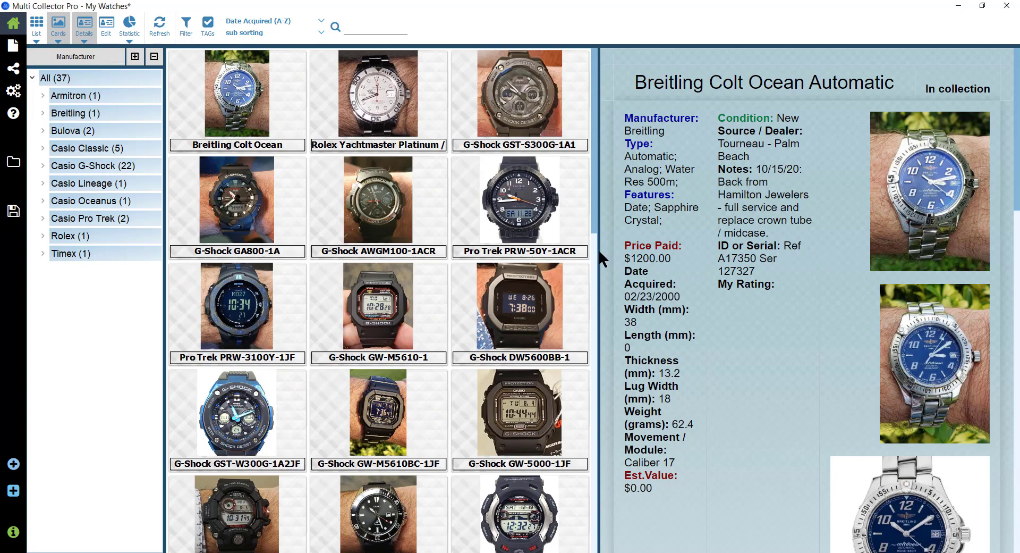
pyautogui.moveTo(597, 249); pyautogui.dragTo(459, 230)
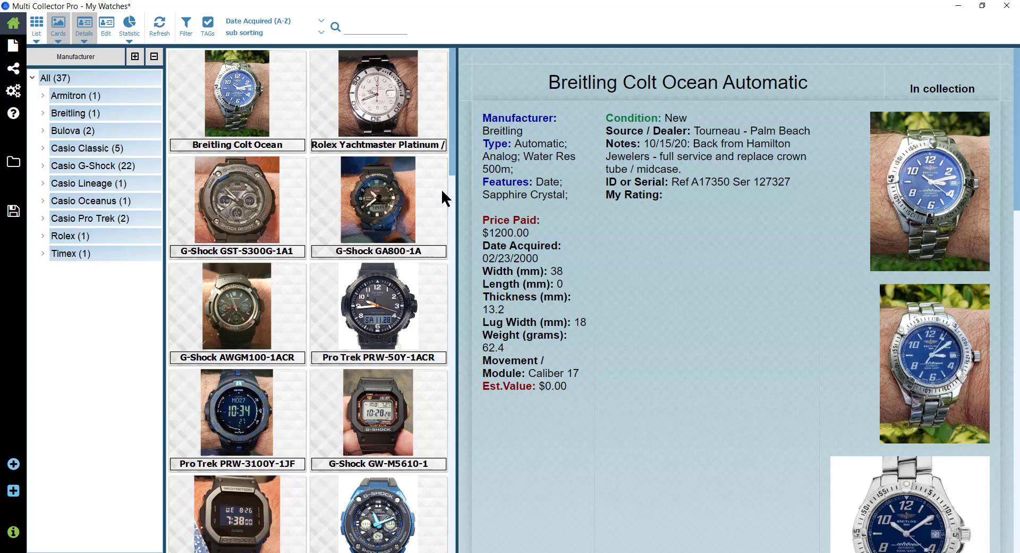
# Step: Open the template editor from the Breitling Colt Ocean Automatic record, review its field layout, and cancel without changing the template
pyautogui.doubleClick(246, 105)
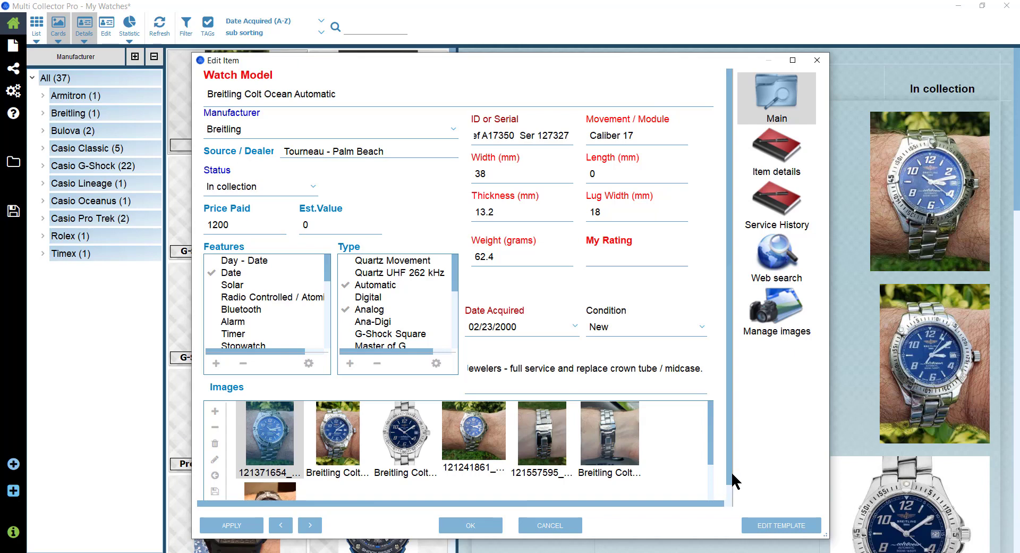
pyautogui.click(783, 526)
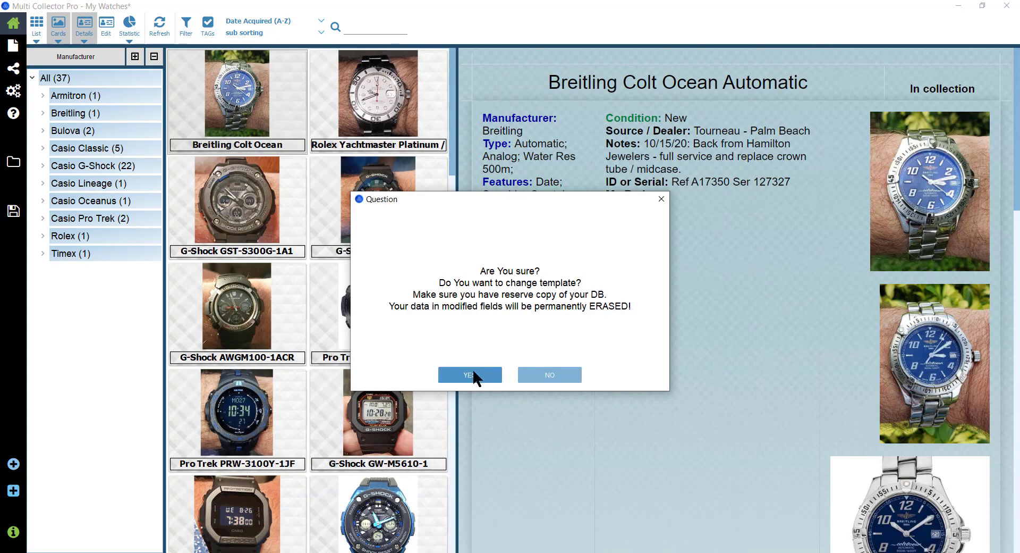
pyautogui.click(473, 373)
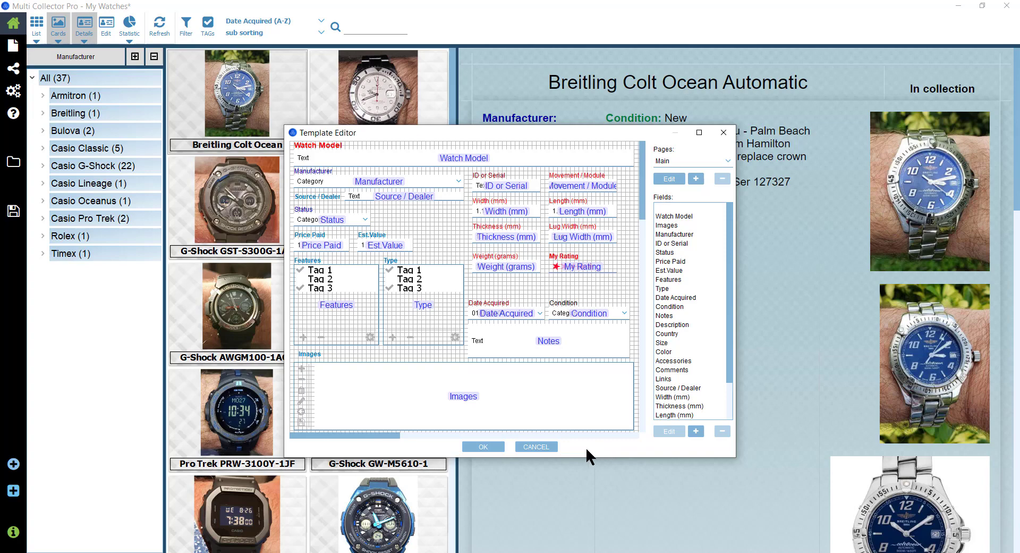
pyautogui.click(537, 446)
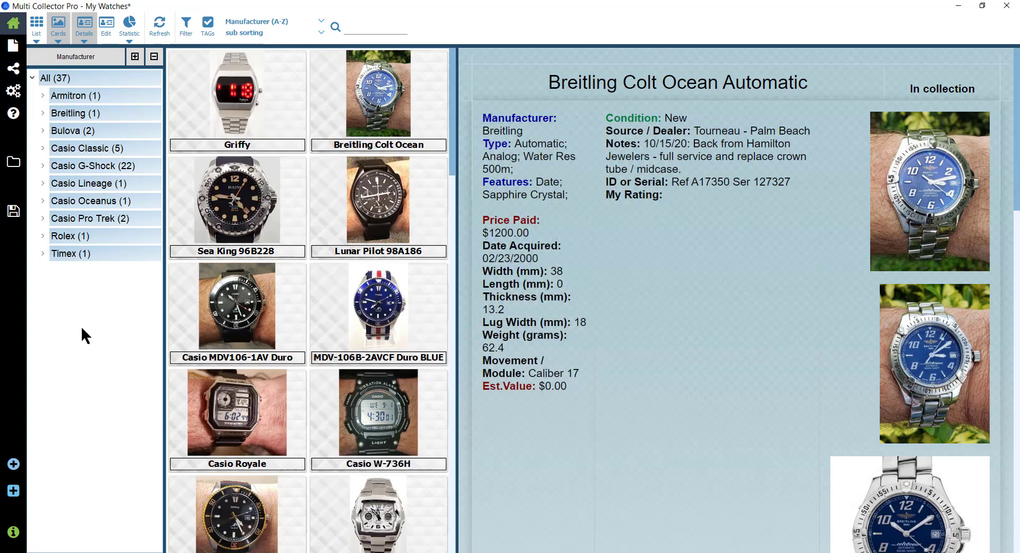